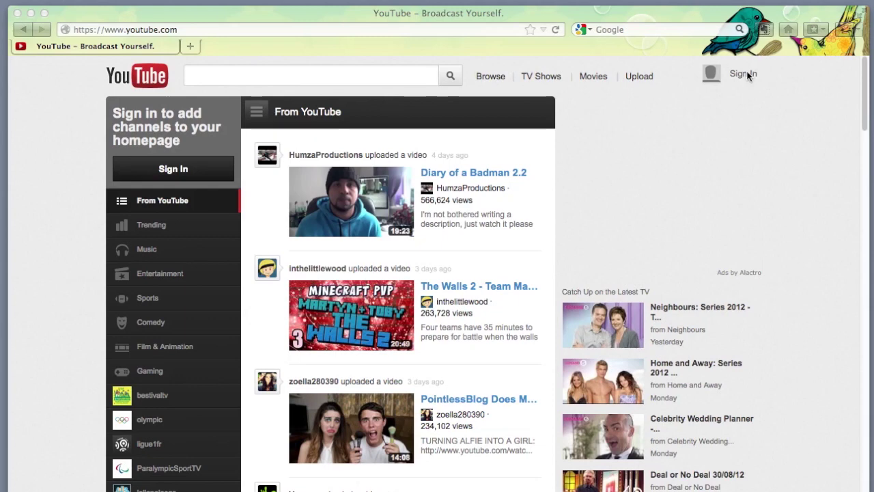
# Focus the browser and go to Google Accounts' sign-in page from YouTube's Sign In link.
pyautogui.click(748, 75)
pyautogui.click(746, 75)
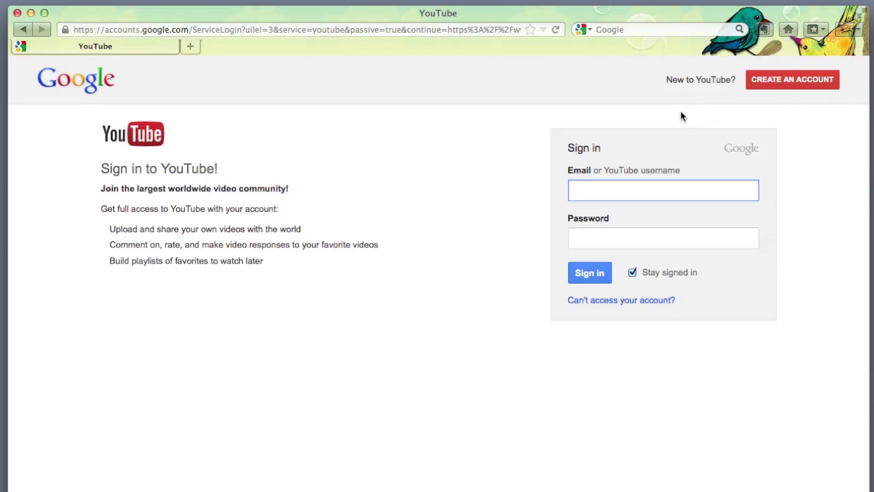
# Begin a new Google account and enter the first and last name, correcting the surname spelling.
pyautogui.click(791, 78)
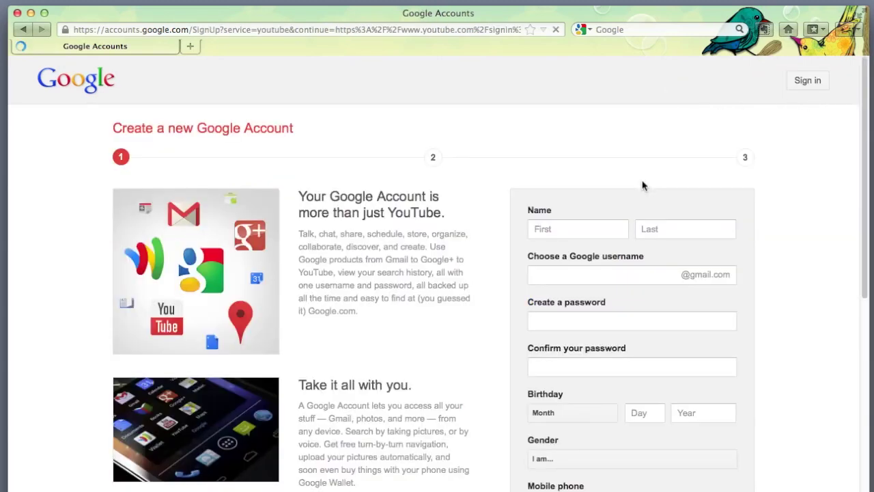
pyautogui.click(561, 224)
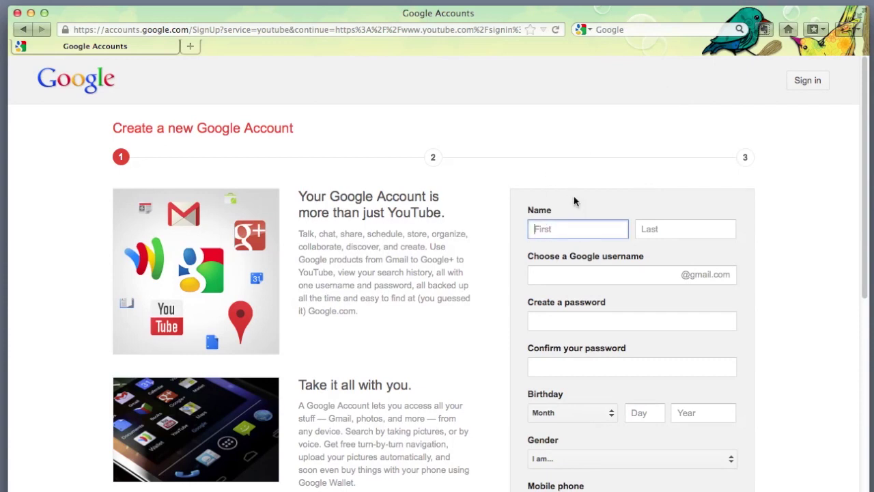
pyautogui.write('Shoo')
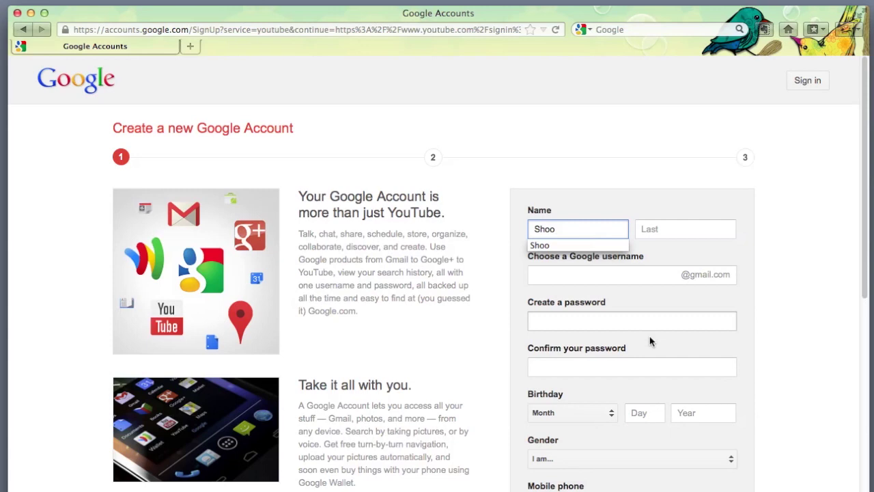
pyautogui.click(666, 230)
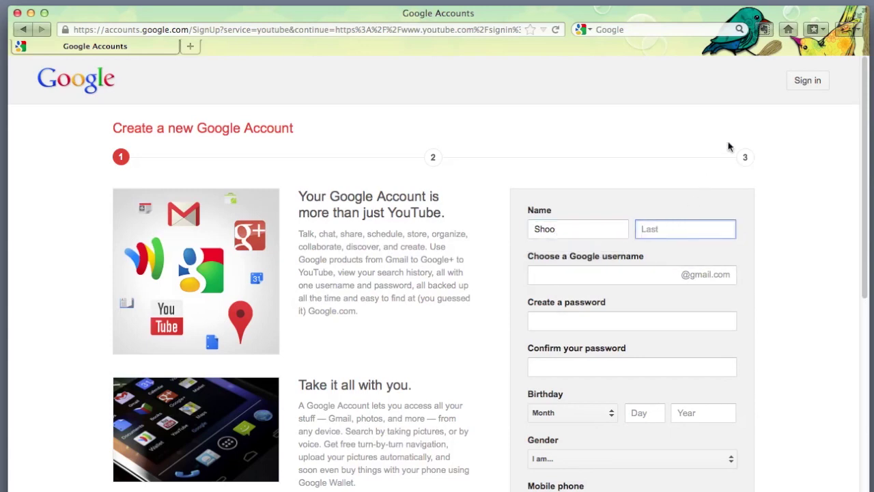
pyautogui.write('Ryaner')
pyautogui.press('BackSpace')
pyautogui.press('BackSpace')
pyautogui.press('BackSpace')
pyautogui.press('BackSpace')
pyautogui.press('BackSpace')
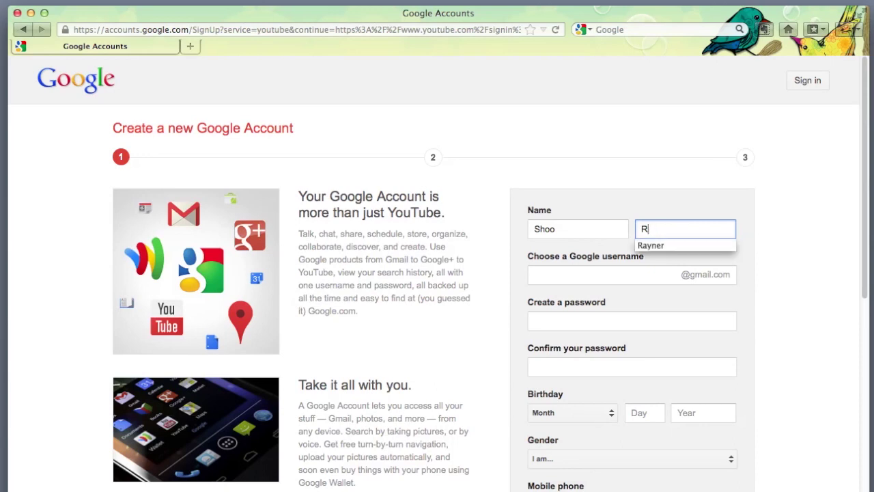
pyautogui.write('ayner')
pyautogui.click(791, 234)
pyautogui.click(564, 276)
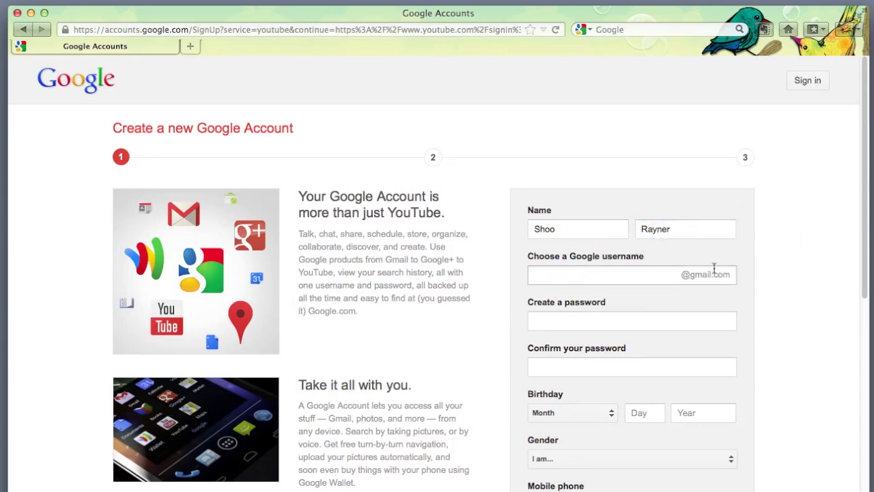
# Choose a Gmail username, then enter and confirm the account password.
pyautogui.click(562, 275)
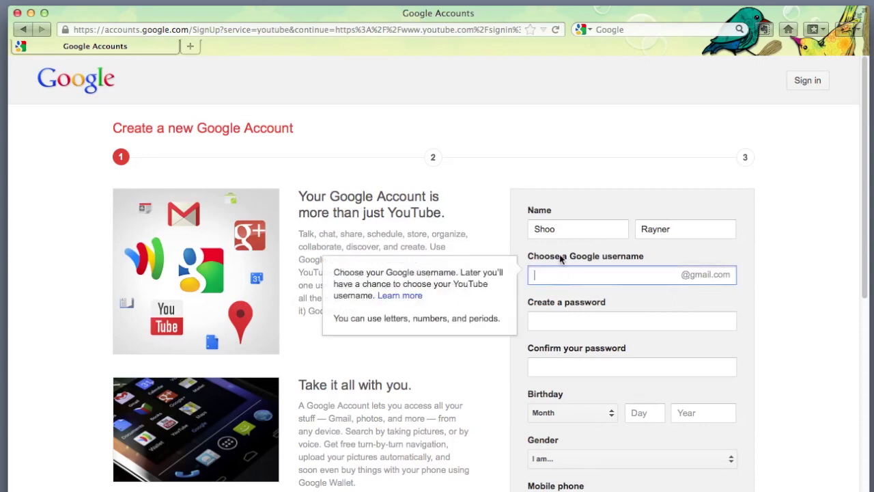
pyautogui.press('Tab')
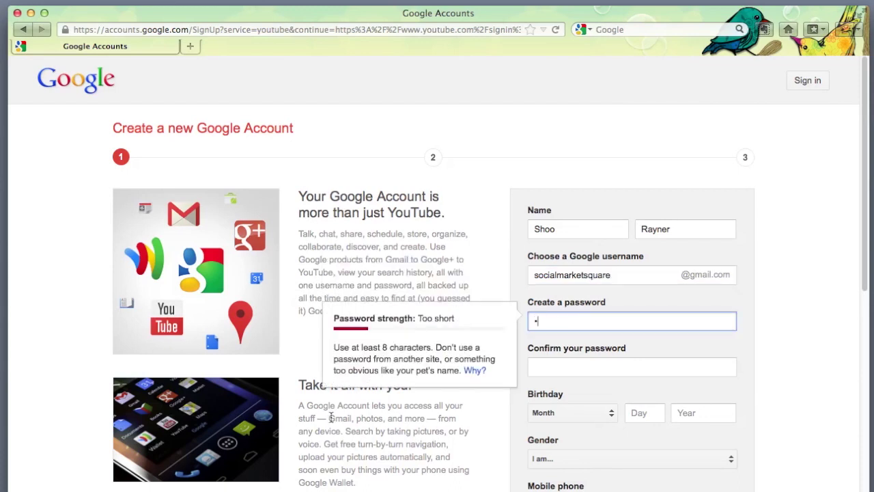
pyautogui.write('password')
pyautogui.press('Tab')
pyautogui.write('passw')
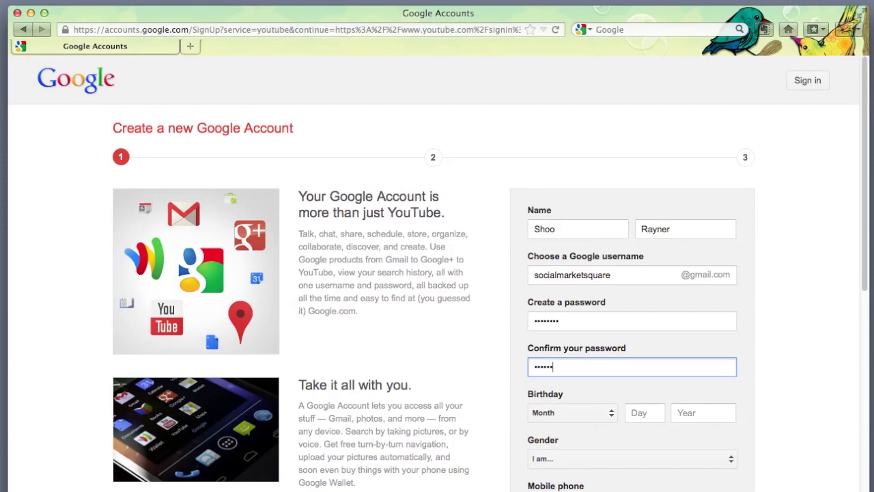
pyautogui.write('passwo')
pyautogui.click(615, 414)
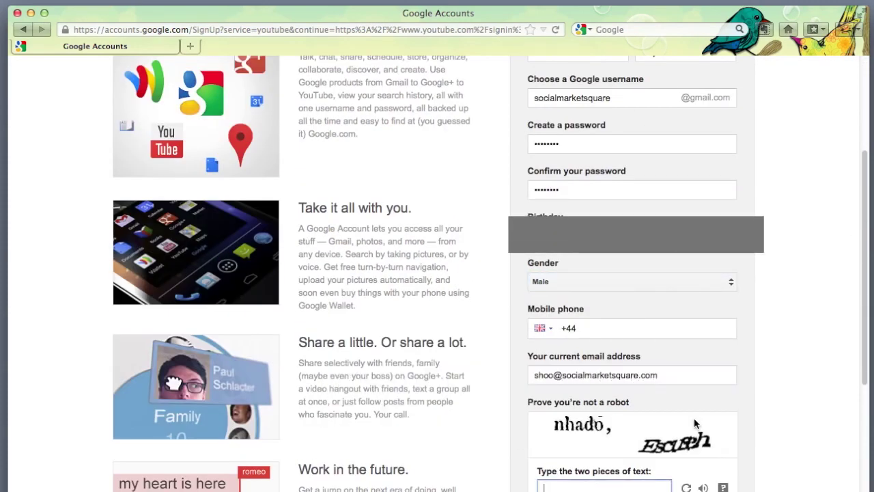
# Enter the captcha words, accept the Terms of Service and submit the sign-up form.
pyautogui.write('n')
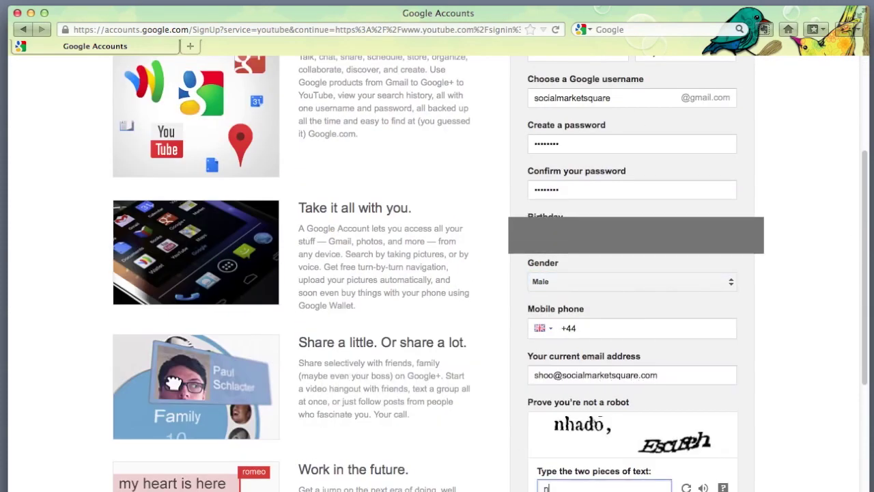
pyautogui.write('hado')
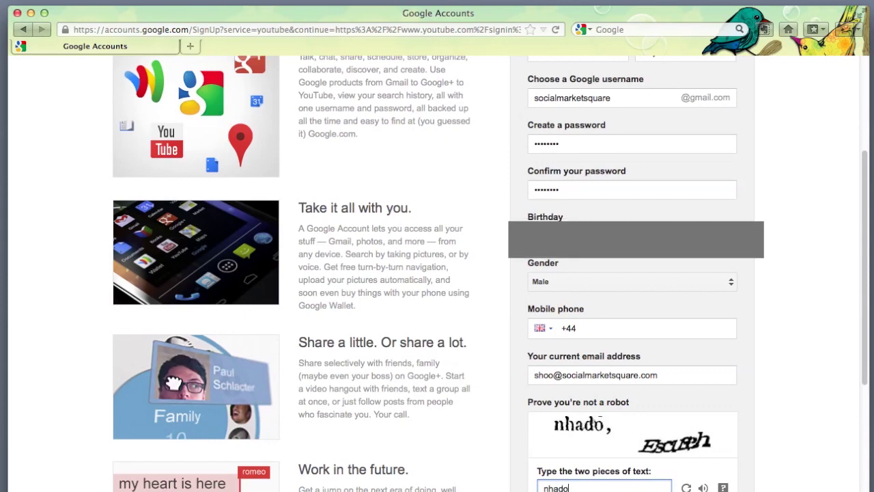
pyautogui.write(', E')
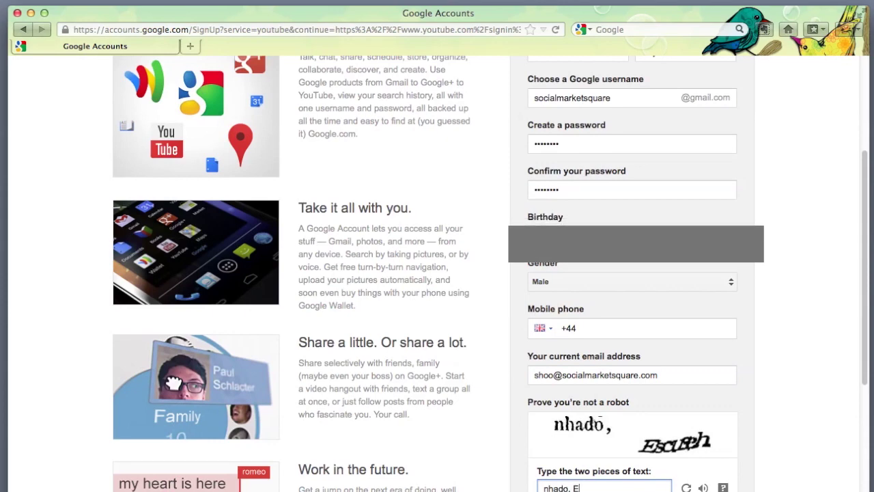
pyautogui.write('sc')
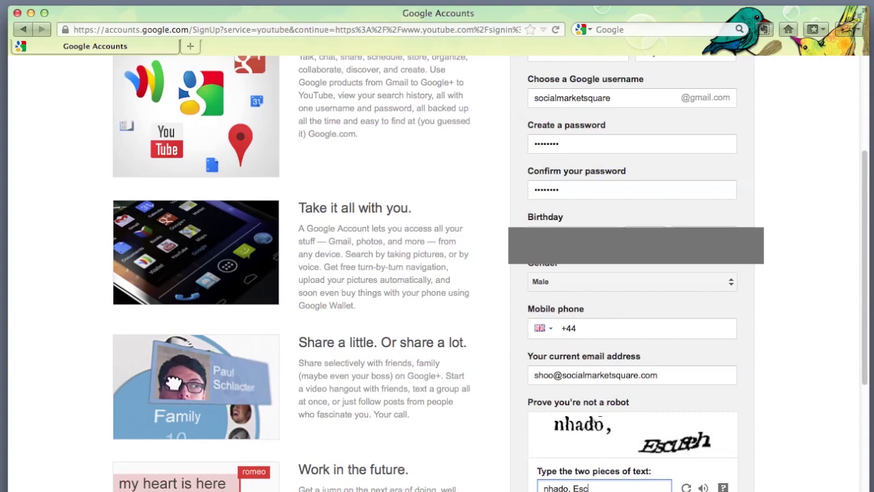
pyautogui.write('useh')
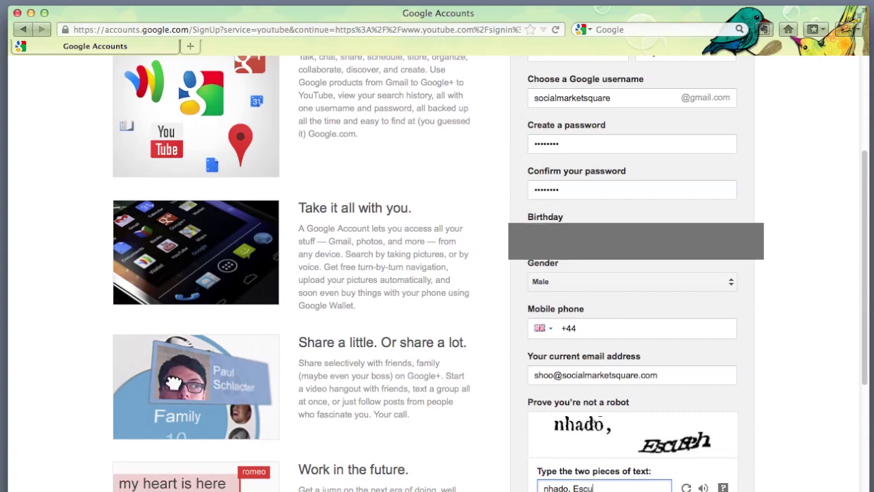
pyautogui.scroll(-3, 867, 429)
pyautogui.scroll(-2, 867, 429)
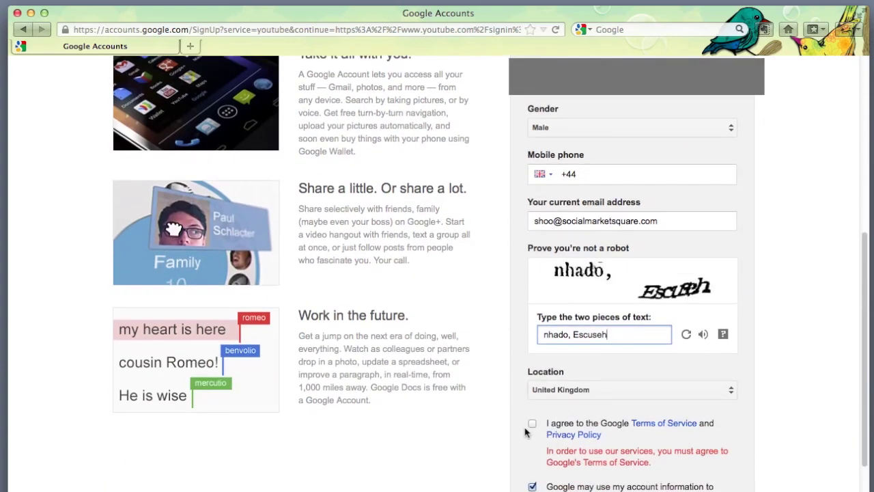
pyautogui.click(532, 423)
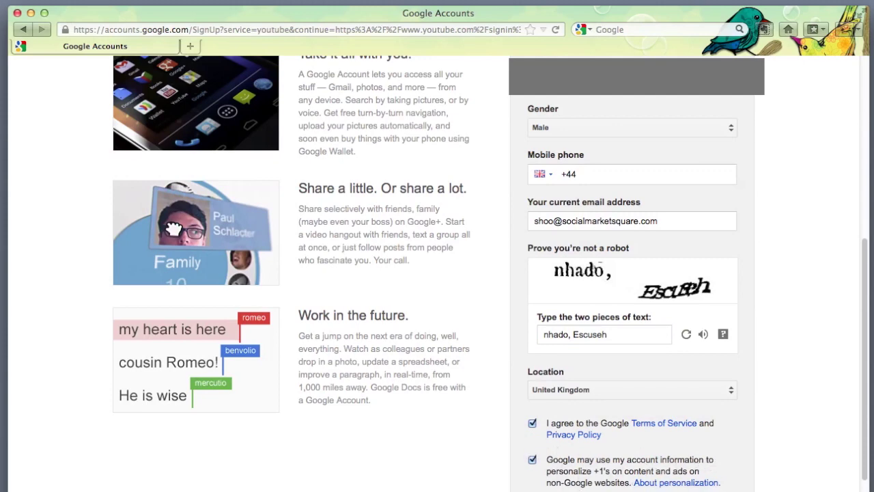
pyautogui.press('Return')
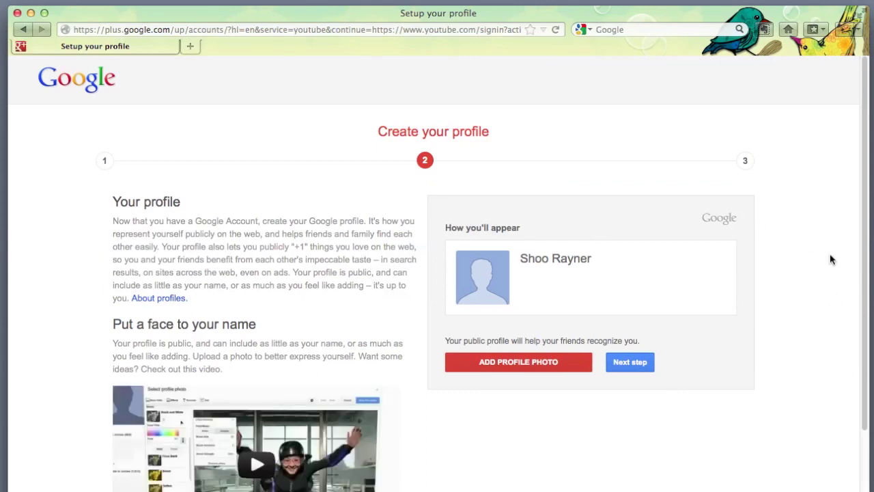
# Upload scarecircle.jpg, the square-in-circle image, as the Google+ profile photo and continue.
pyautogui.scroll(-1, 862, 257)
pyautogui.click(482, 347)
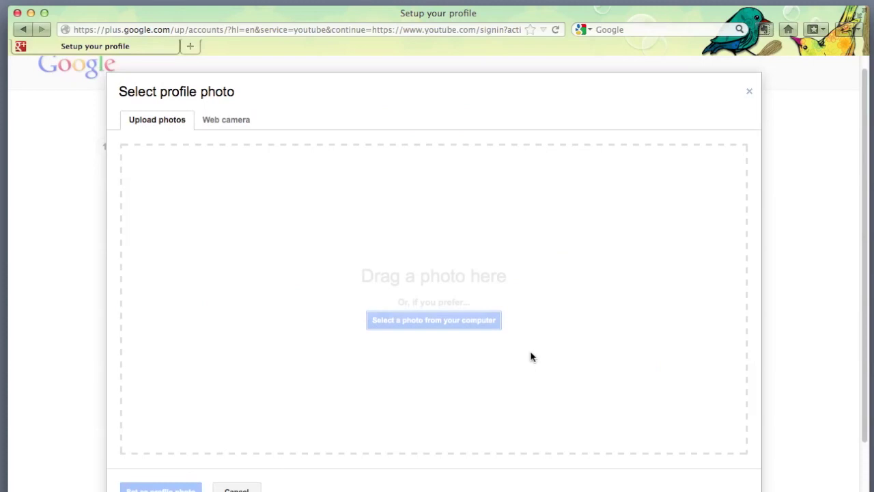
pyautogui.click(433, 319)
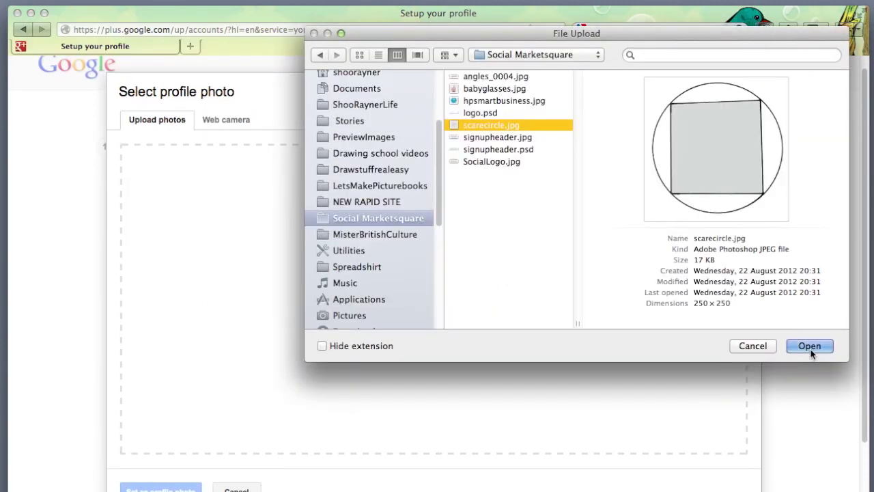
pyautogui.click(814, 347)
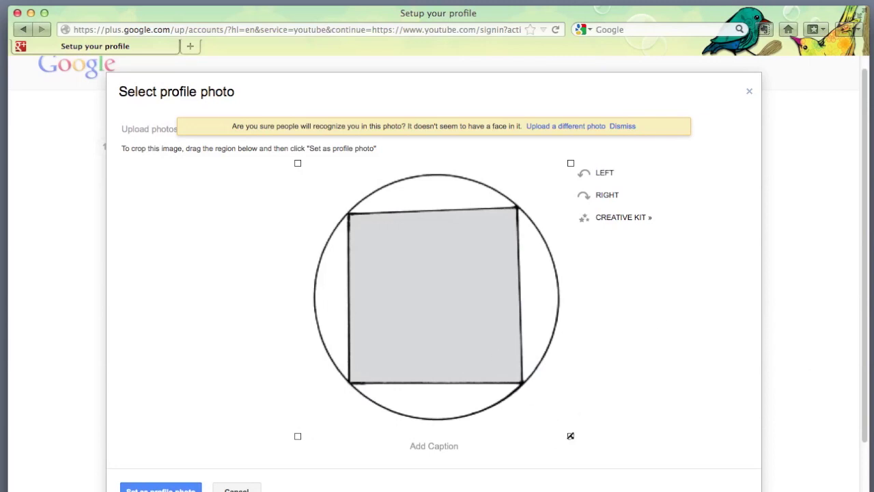
pyautogui.click(179, 486)
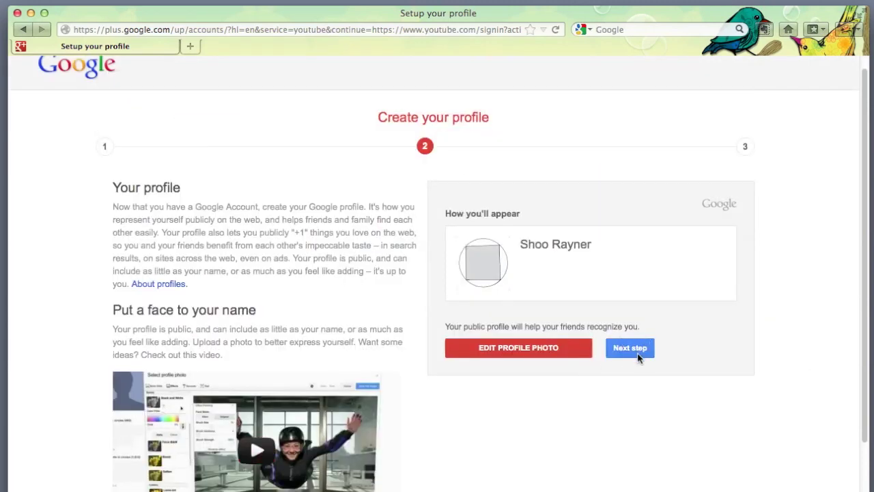
pyautogui.click(636, 349)
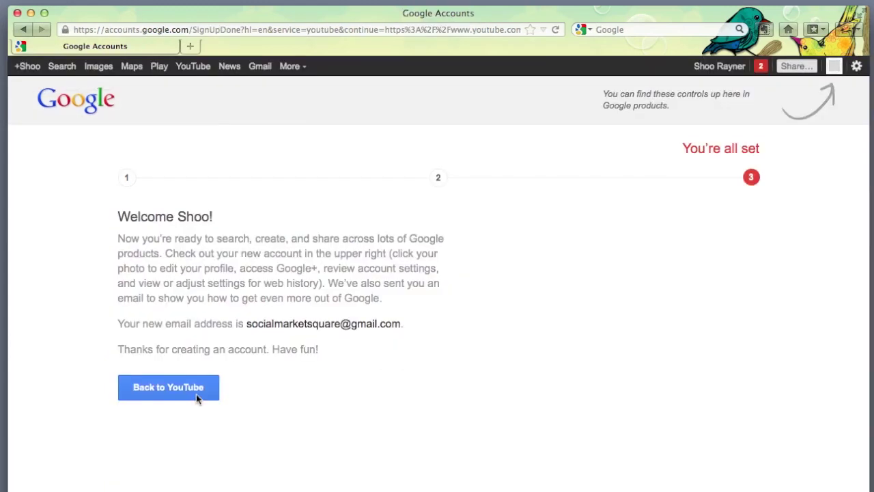
# Create a YouTube channel from settings with liked videos, comments, favourites and subscriptions sharing all disabled.
pyautogui.click(195, 394)
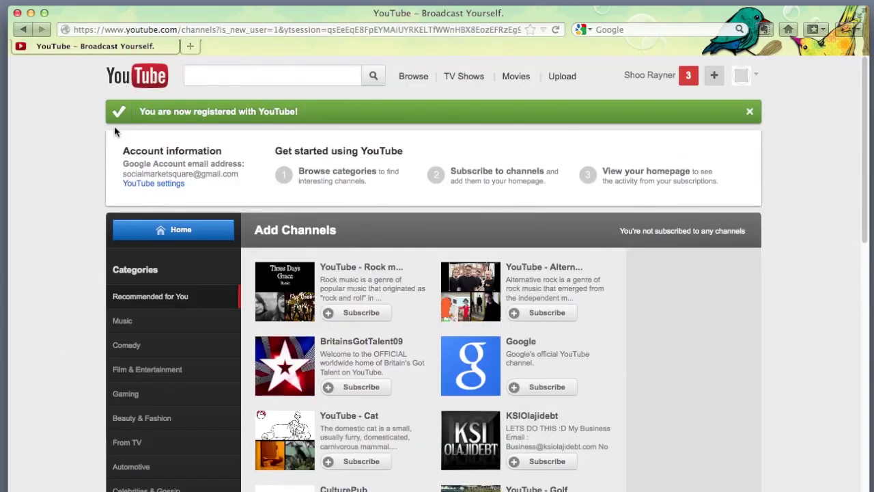
pyautogui.click(756, 78)
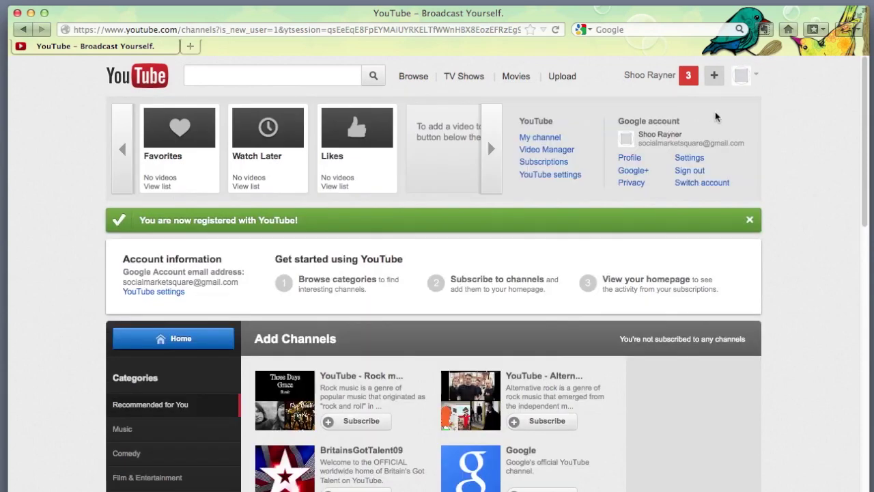
pyautogui.click(550, 174)
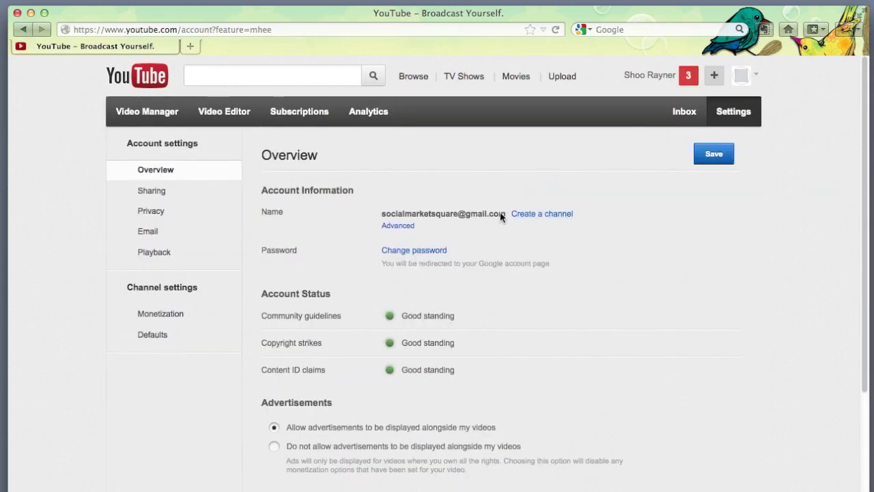
pyautogui.click(543, 214)
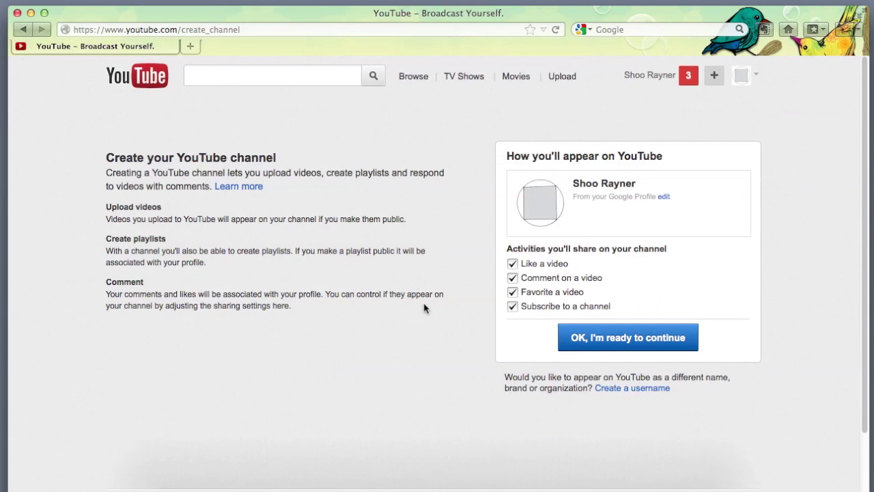
pyautogui.click(513, 265)
pyautogui.click(514, 279)
pyautogui.click(513, 292)
pyautogui.click(631, 341)
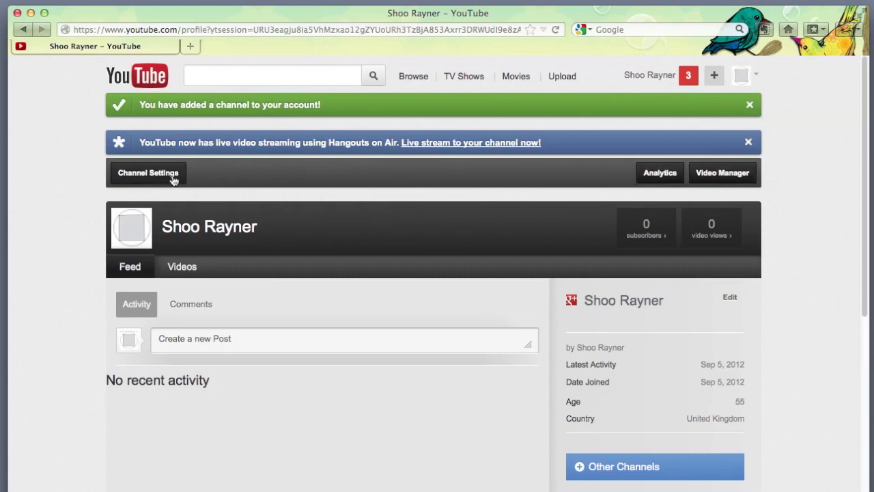
# Create the custom channel username SocialMarketSquare in Advanced settings, acknowledging the channel rename.
pyautogui.click(743, 75)
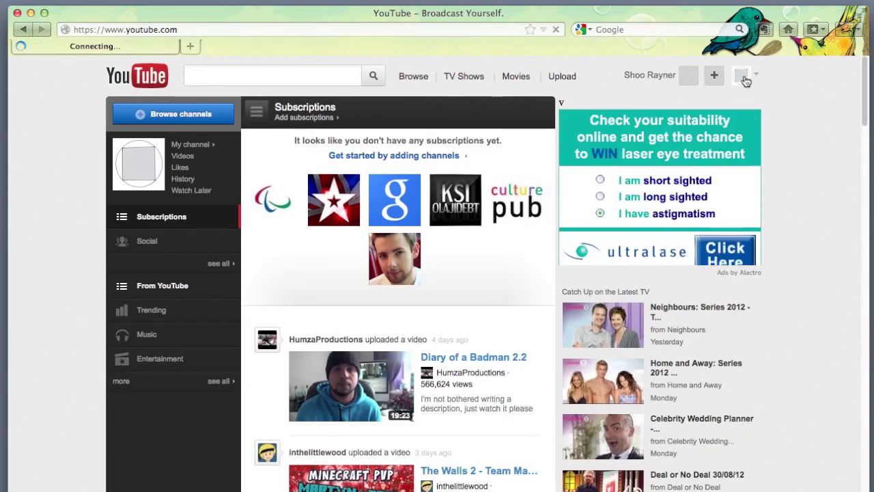
pyautogui.click(745, 79)
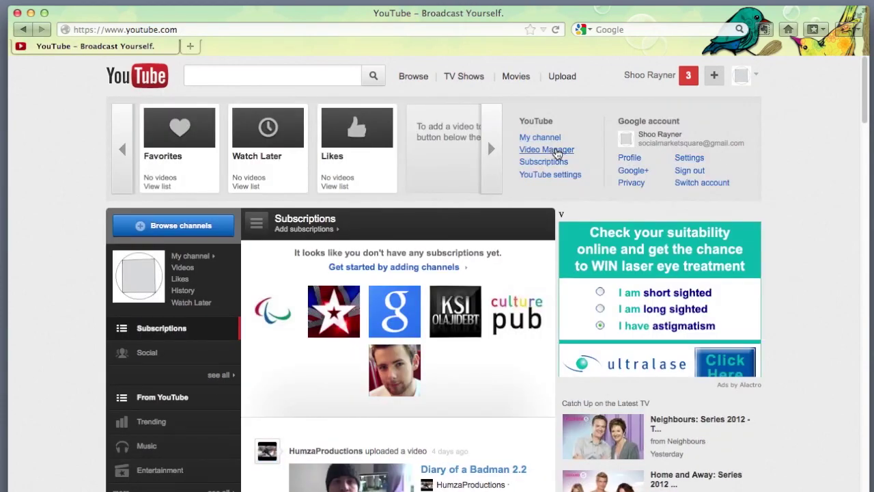
pyautogui.click(551, 174)
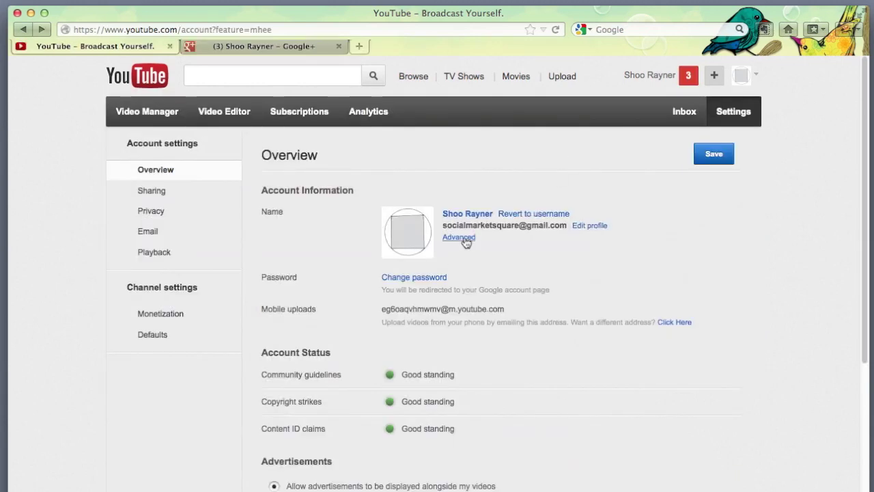
pyautogui.click(464, 239)
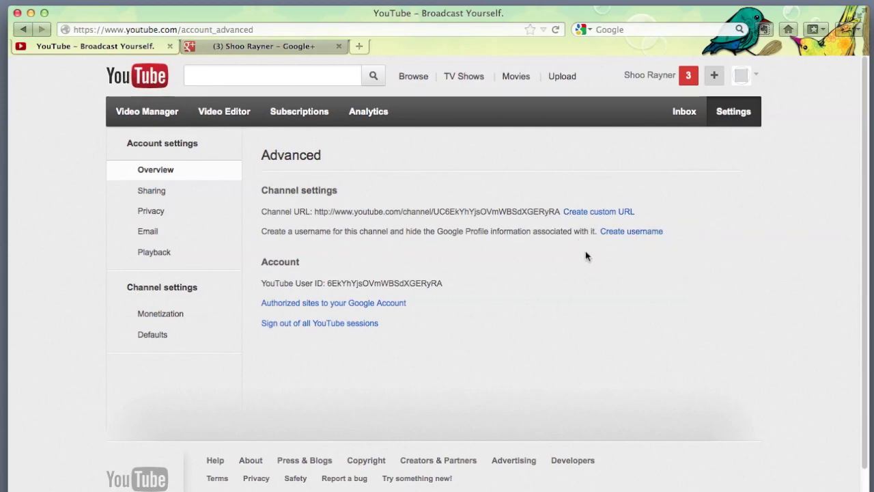
pyautogui.click(644, 231)
pyautogui.write('S')
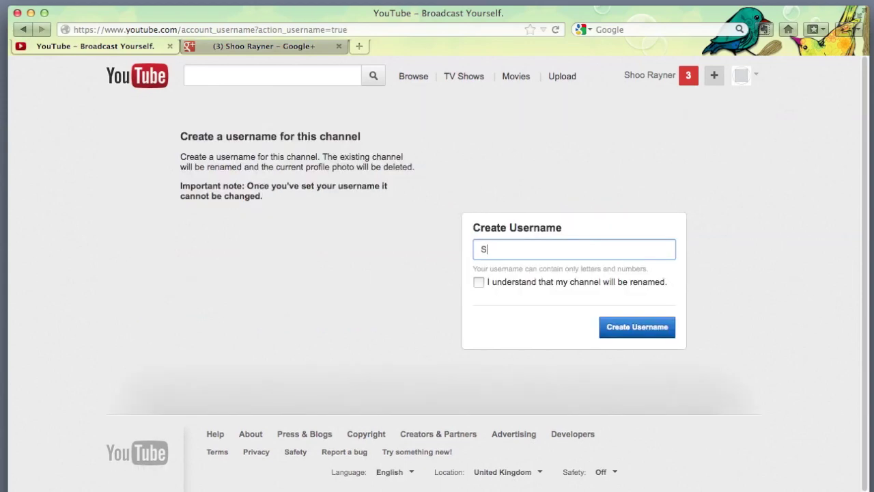
pyautogui.write('ocialMarkeyt')
pyautogui.write('tSquare')
pyautogui.click(535, 282)
pyautogui.click(655, 327)
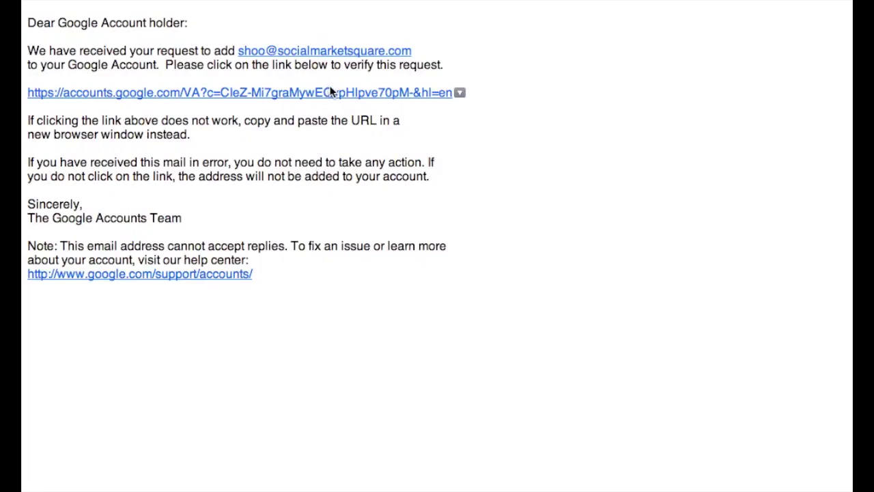
# Open the accounts.google.com verification link in the email.
pyautogui.click(330, 93)
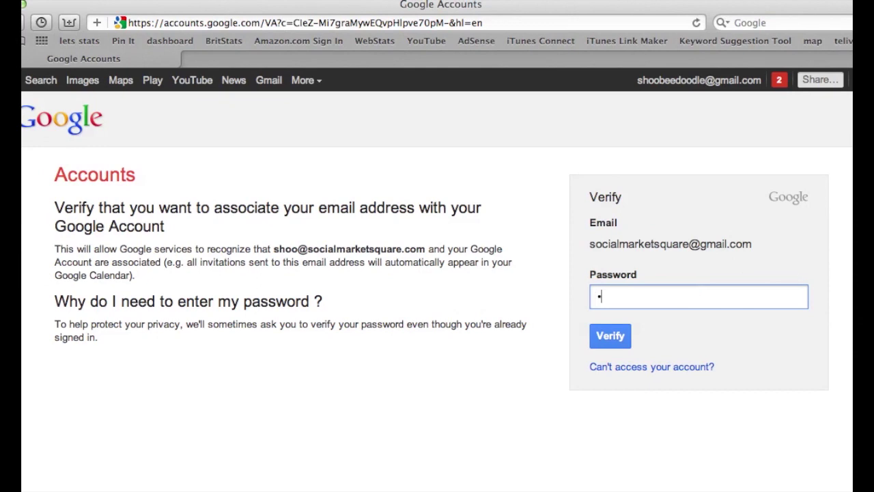
# Enter the account password and verify the added email address.
pyautogui.write('•')
pyautogui.click(622, 336)
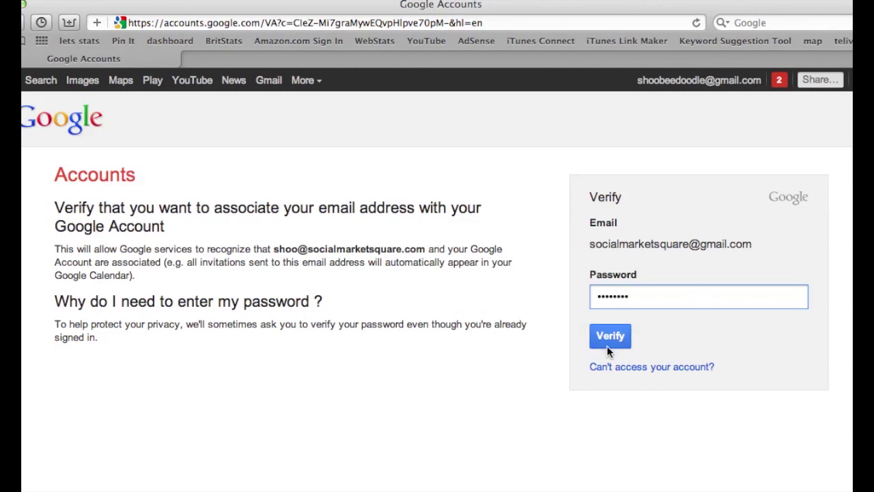